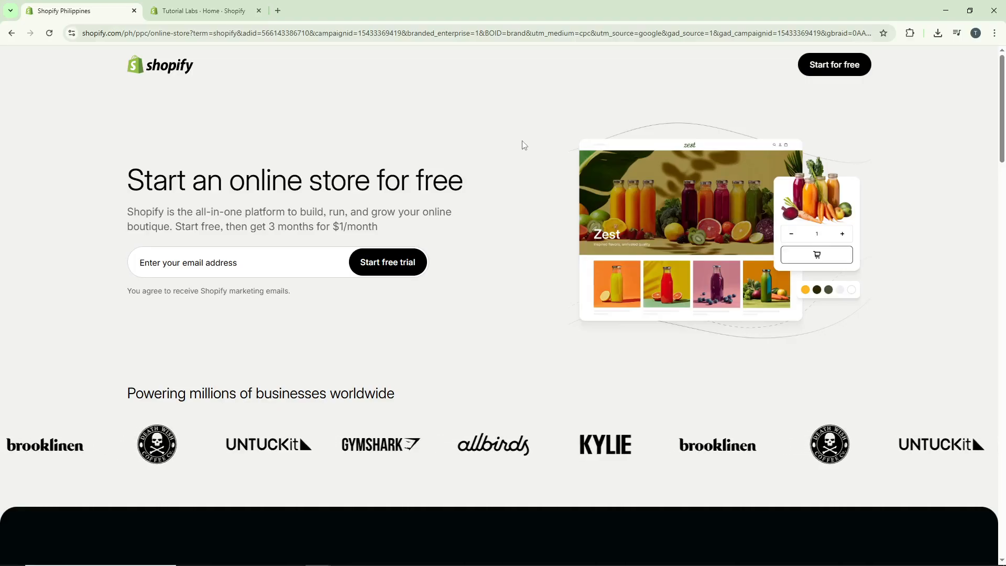
# Switch to the Tutorial Labs store admin and start a new product titled "T-Shirt"
pyautogui.hotkey('ctrl', 'Tab')
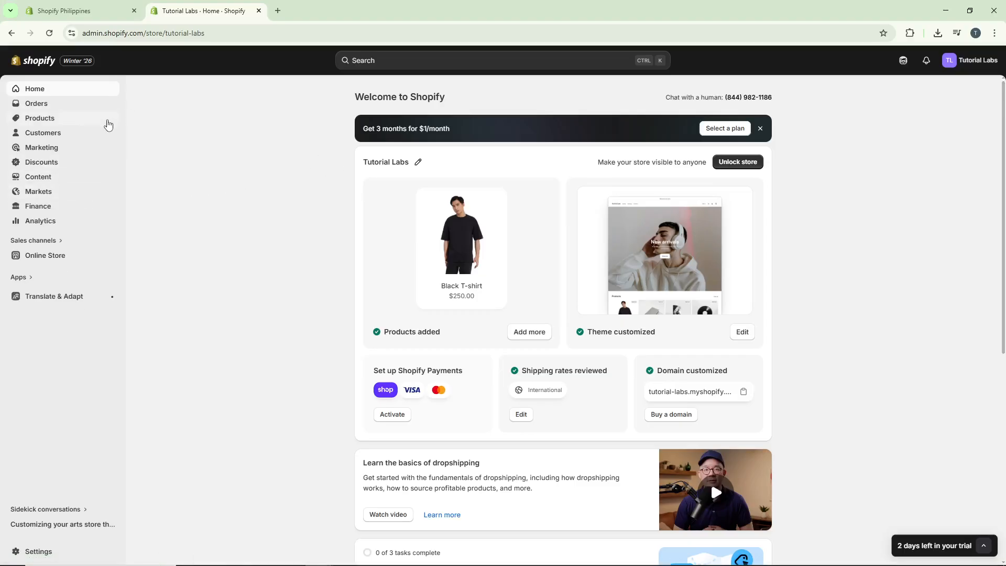
pyautogui.click(90, 124)
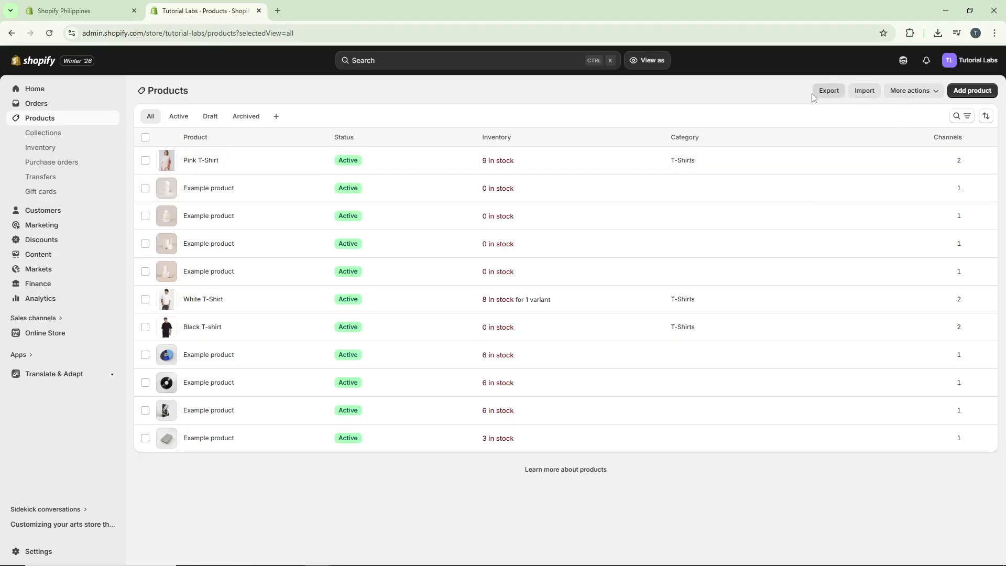
pyautogui.click(988, 97)
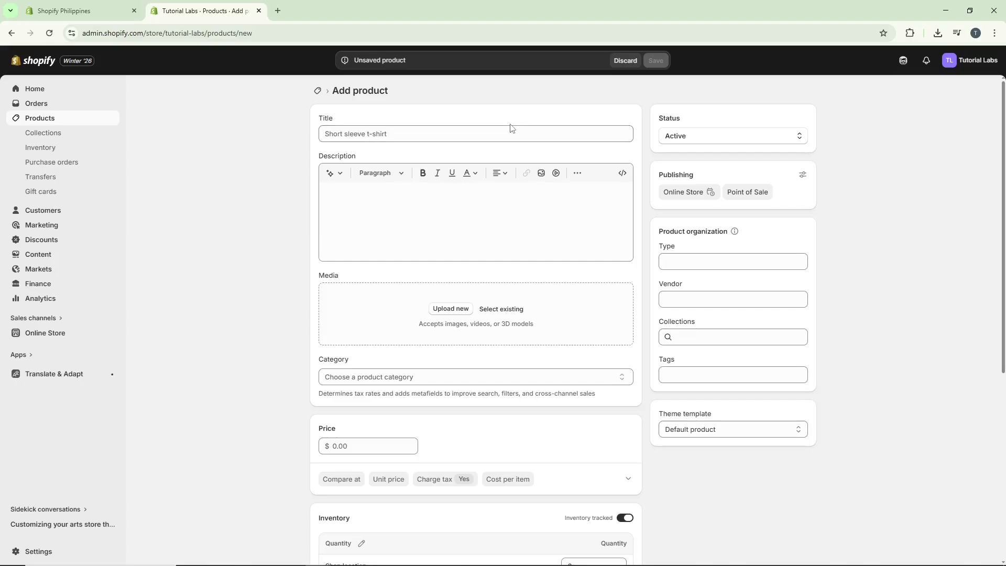
pyautogui.click(491, 138)
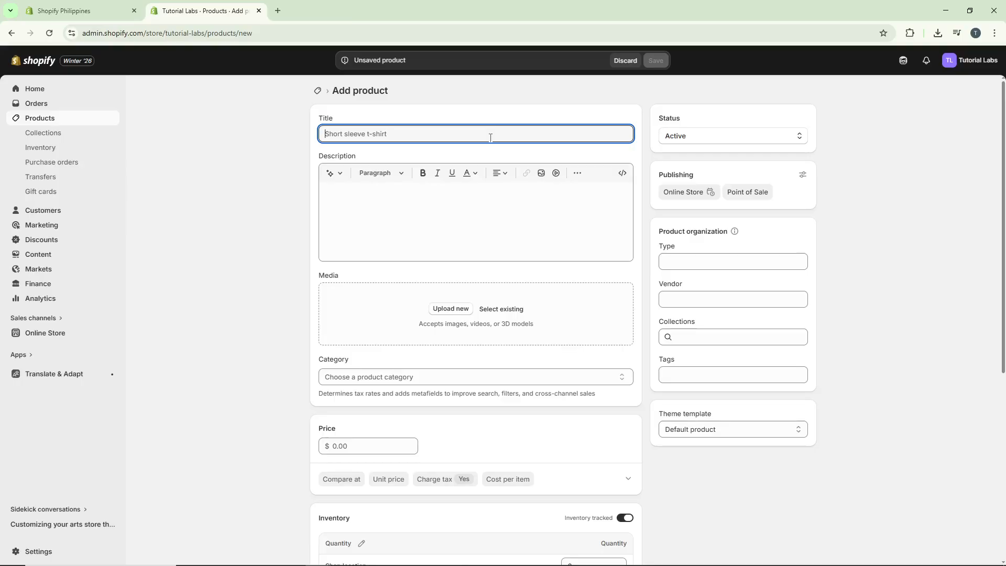
pyautogui.write('T-Shirt')
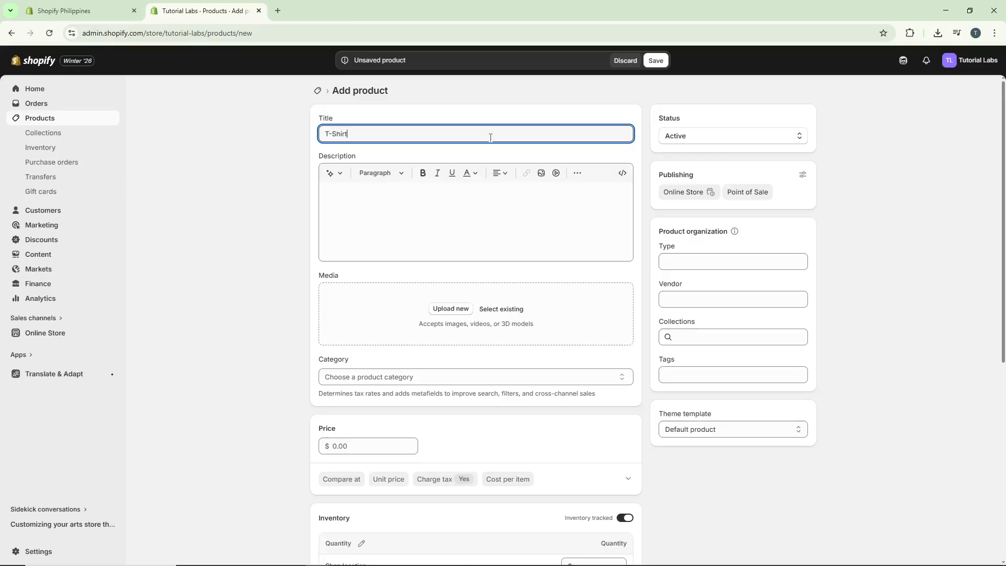
pyautogui.click(501, 119)
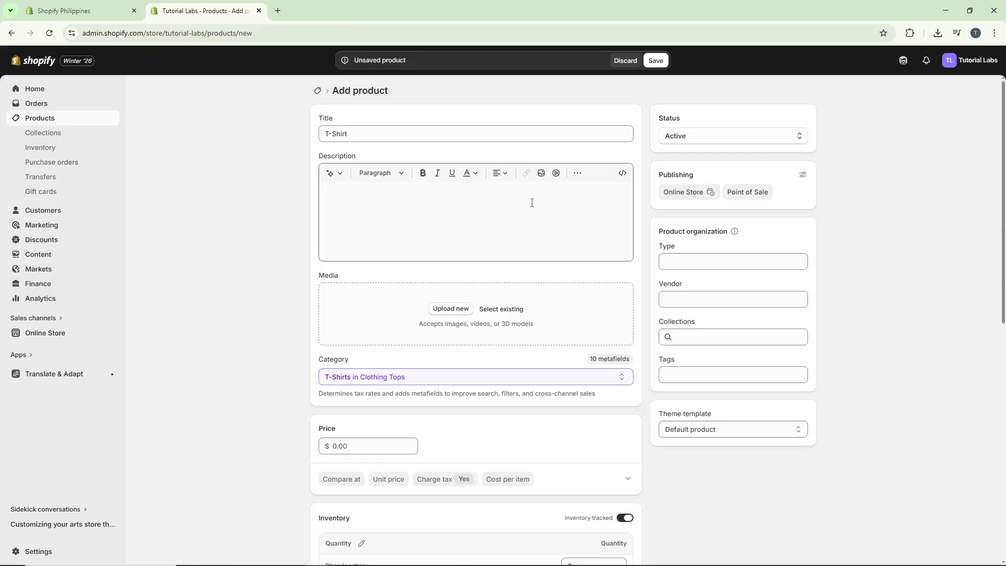
# Add the existing pinkshirt, manwhite_7028333… and manblack images to the product's media
pyautogui.scroll(-2, 540, 207)
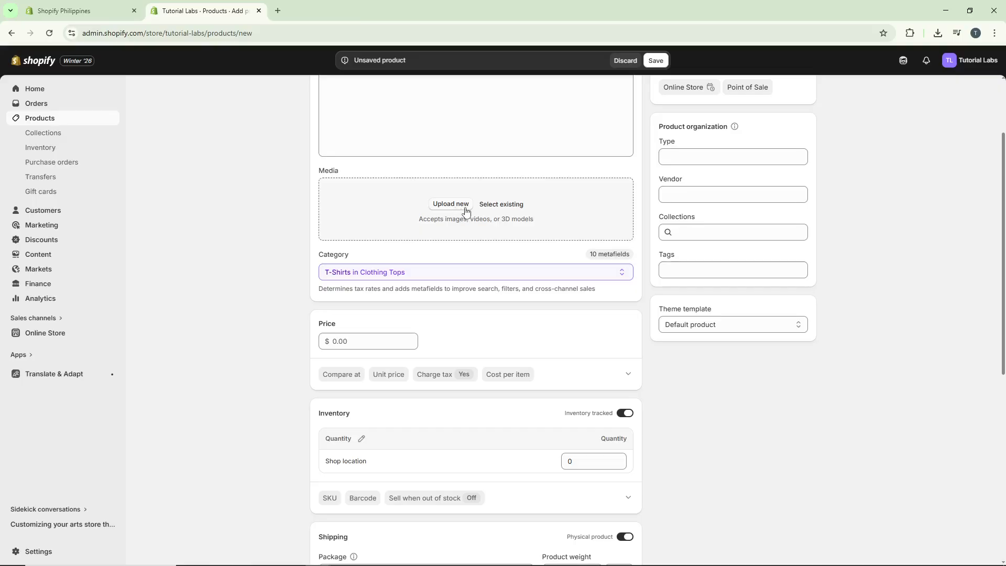
pyautogui.click(497, 206)
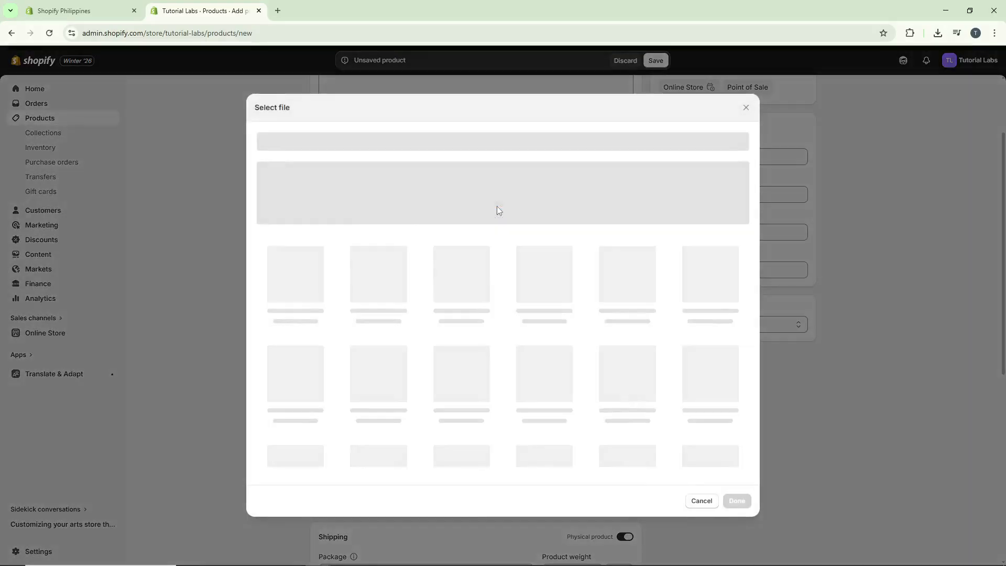
pyautogui.click(747, 113)
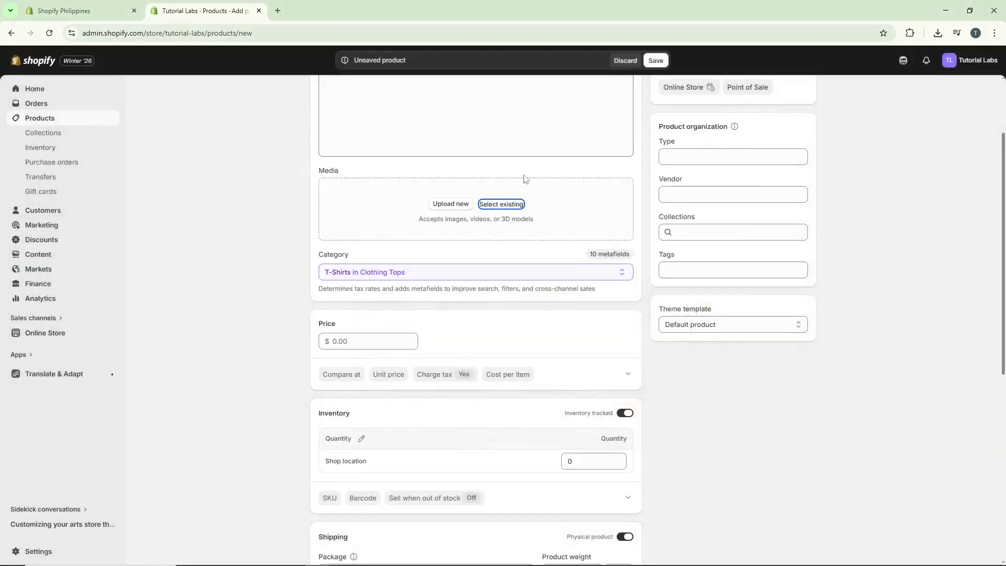
pyautogui.click(513, 207)
pyautogui.click(296, 297)
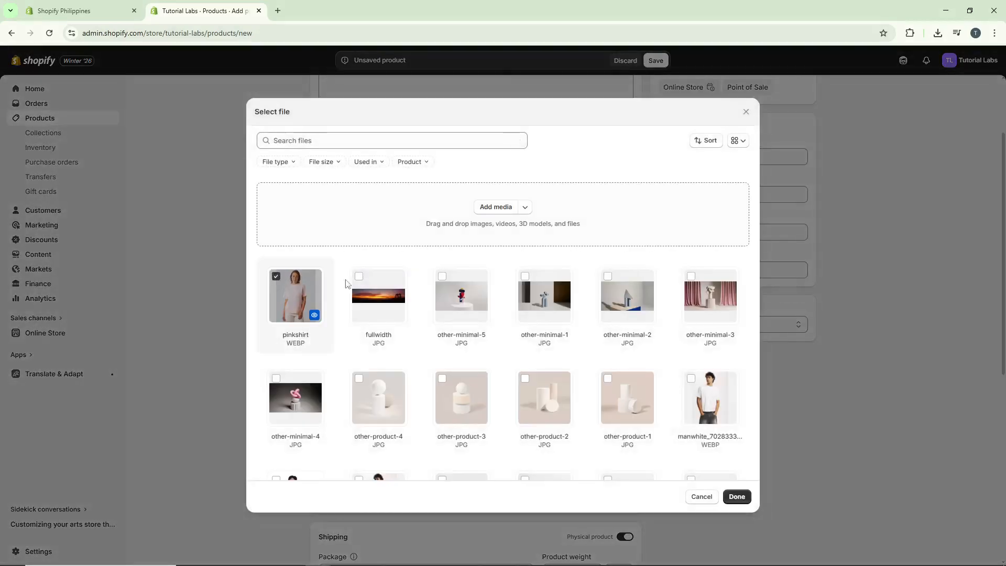
pyautogui.click(728, 400)
pyautogui.scroll(-3, 561, 373)
pyautogui.click(296, 340)
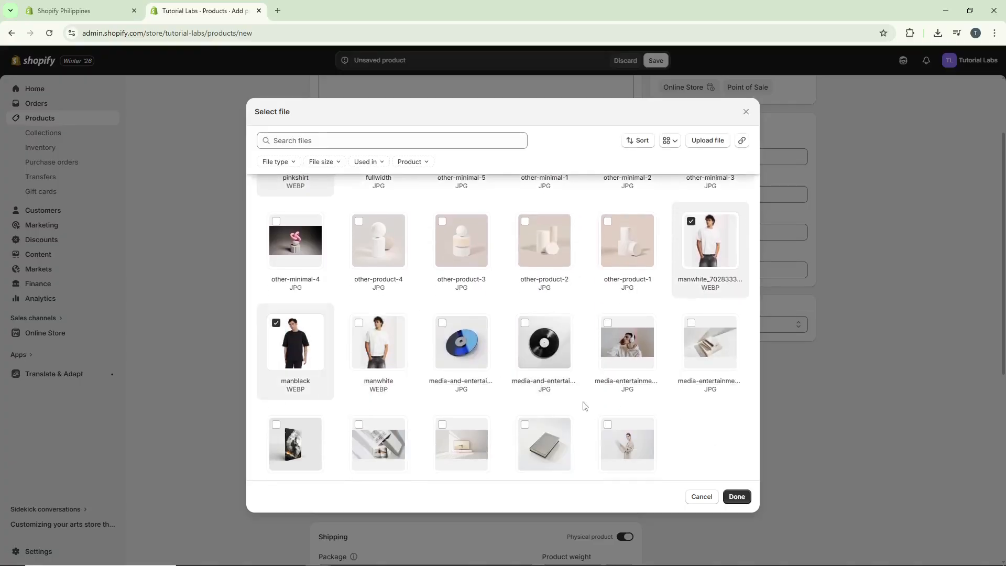
pyautogui.click(751, 503)
# Set the product's price to $25 and its inventory quantity at Shop location to 10
pyautogui.scroll(-1, 532, 391)
pyautogui.click(371, 330)
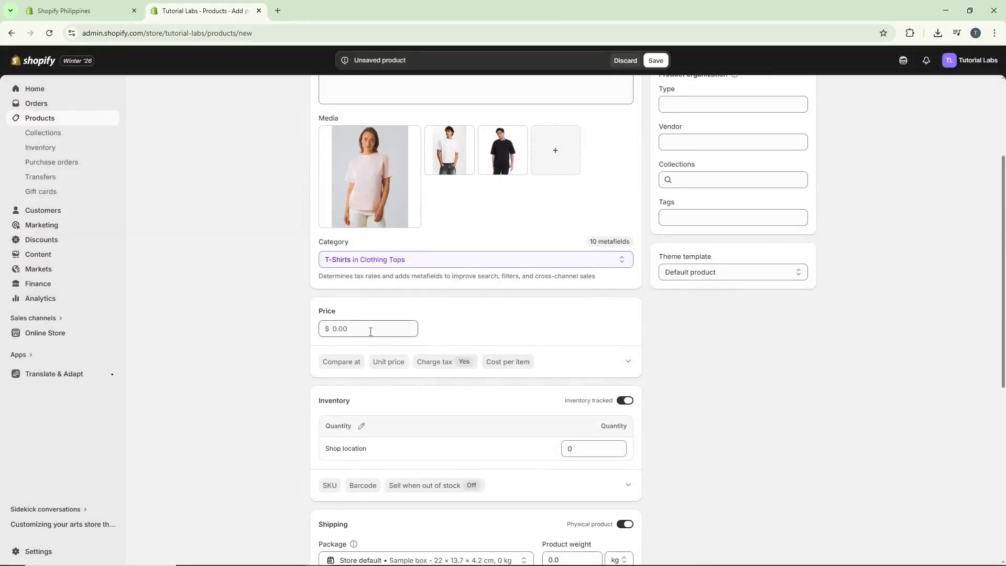
pyautogui.write('25')
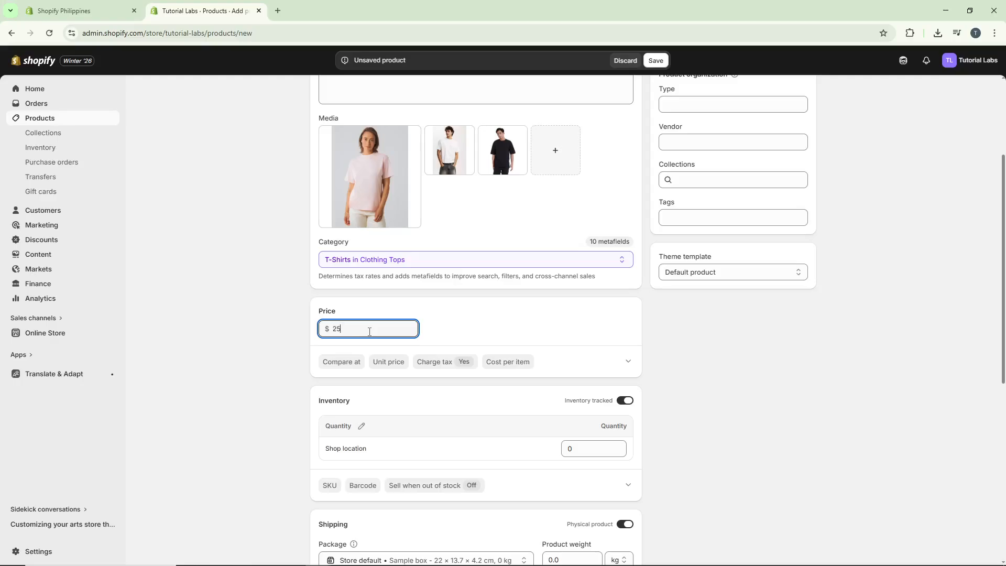
pyautogui.click(706, 350)
pyautogui.scroll(-2, 494, 307)
pyautogui.scroll(-2, 524, 291)
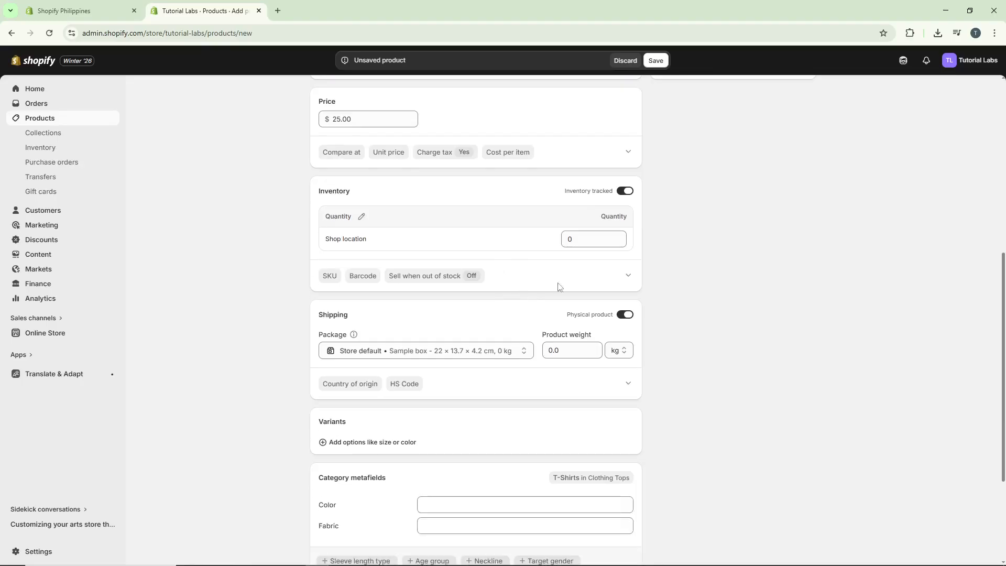
pyautogui.click(579, 238)
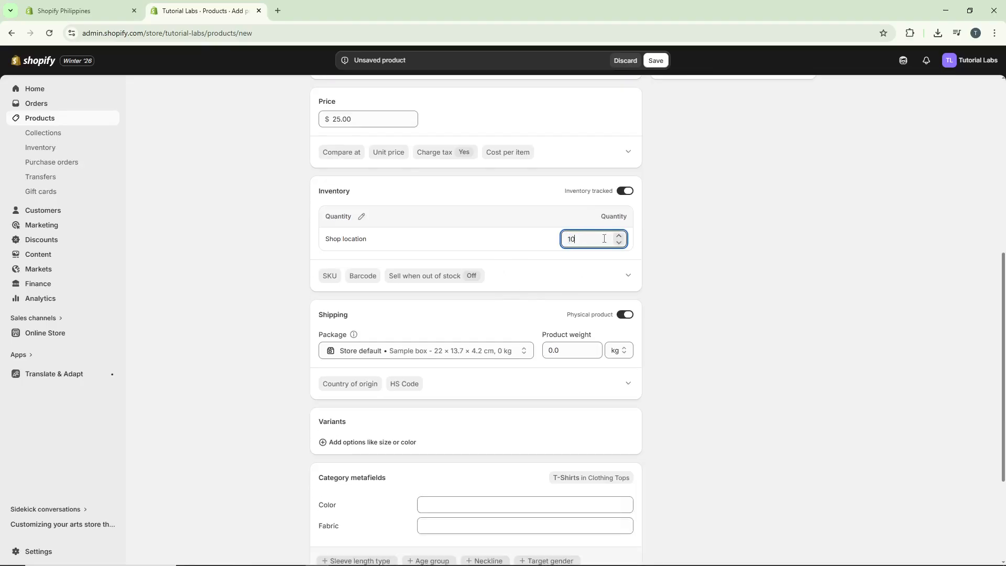
pyautogui.click(672, 261)
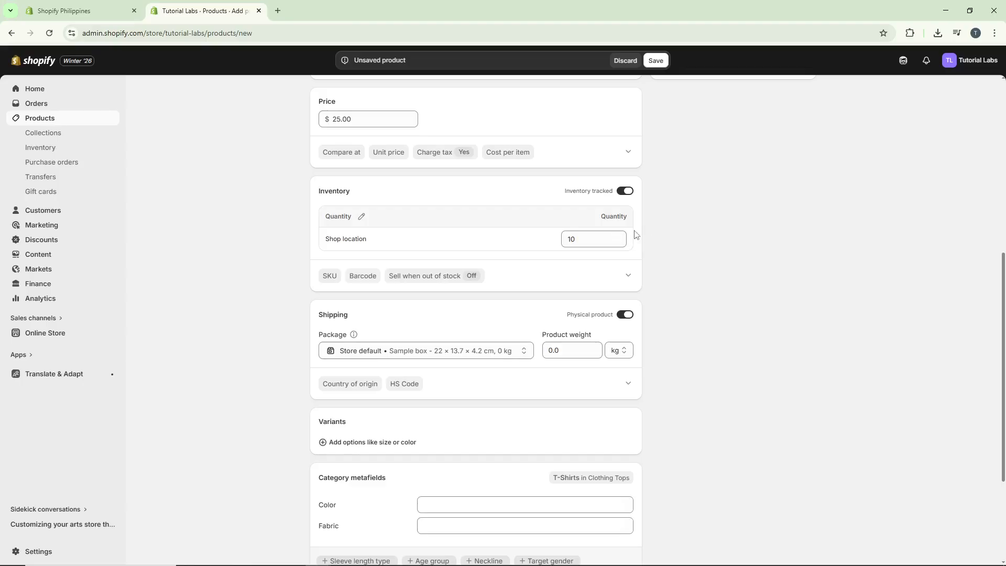
# Assign Pink, Clear and Black to the Color category metafield of the T-Shirt
pyautogui.scroll(-3, 563, 253)
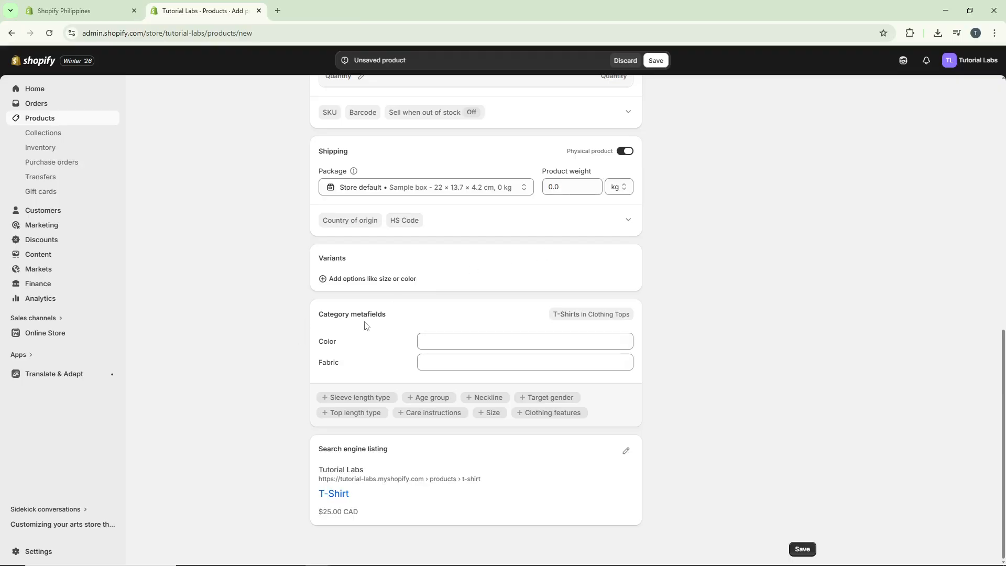
pyautogui.click(437, 346)
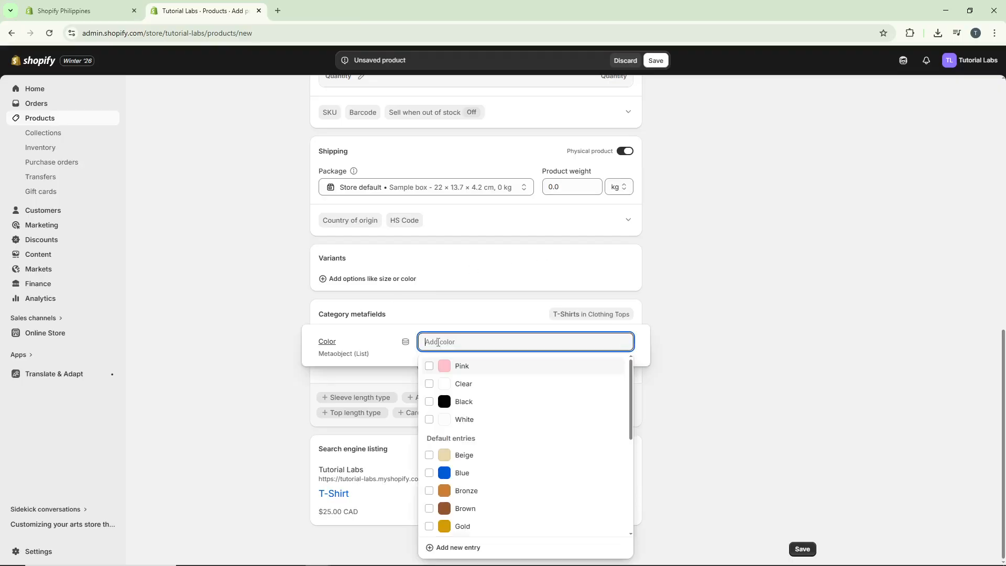
pyautogui.click(430, 367)
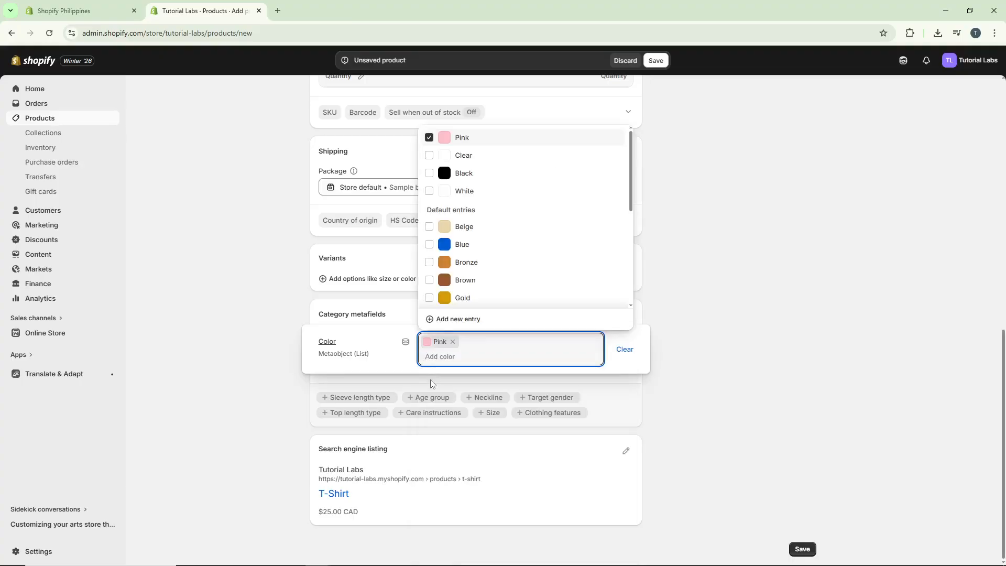
pyautogui.click(430, 156)
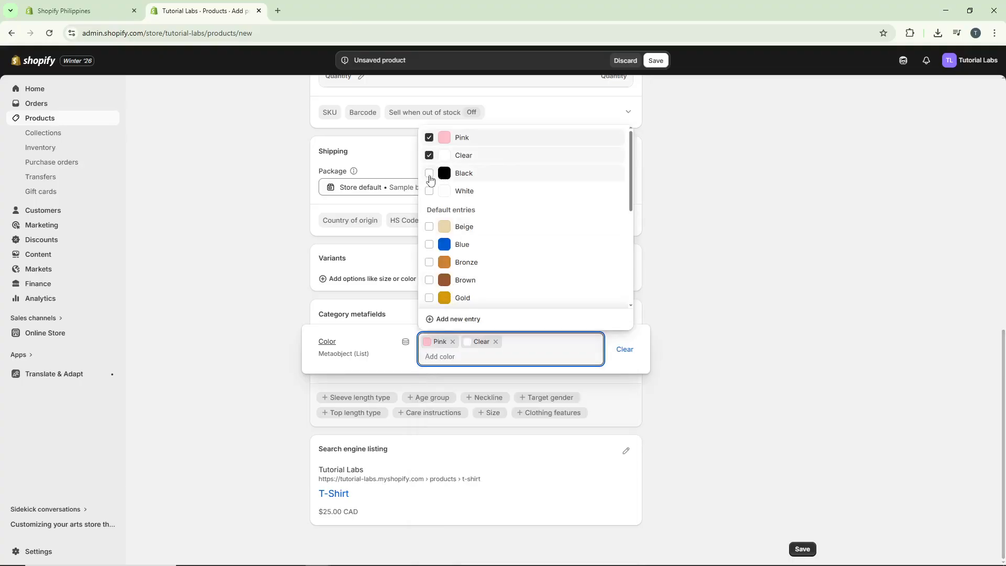
pyautogui.click(430, 173)
pyautogui.click(681, 319)
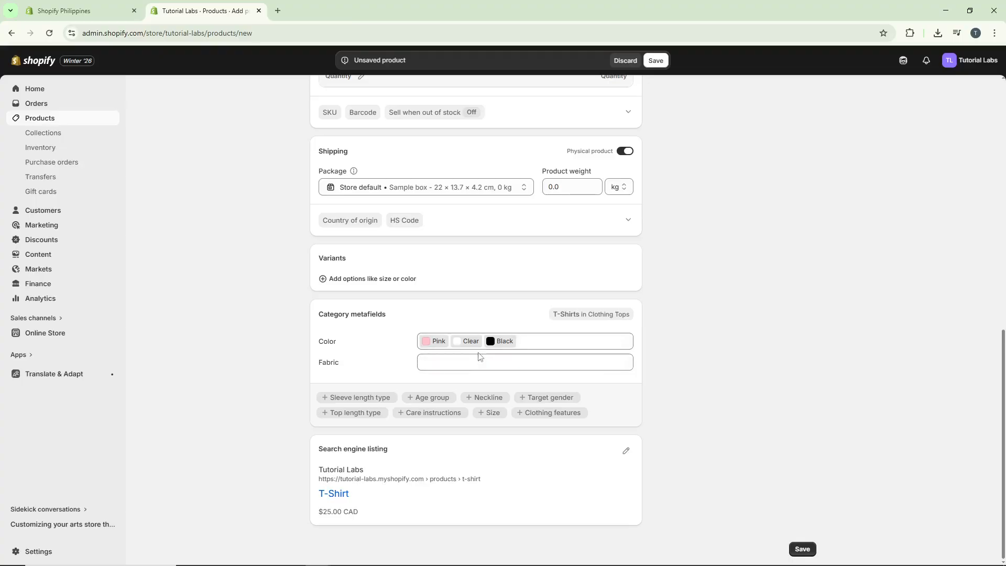
# Add Color as a variant option so the product gets one variant for each metafield color
pyautogui.click(351, 283)
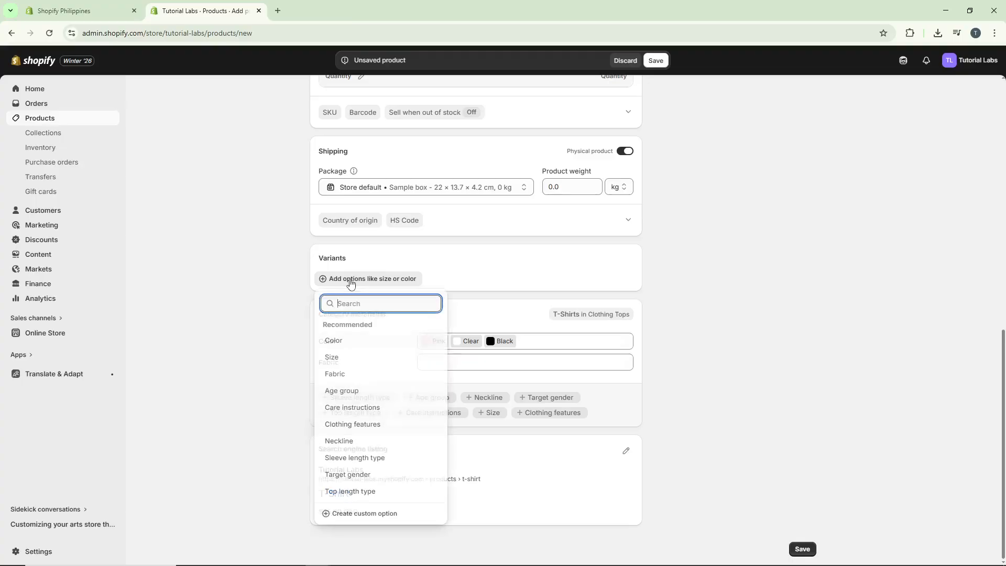
pyautogui.click(335, 346)
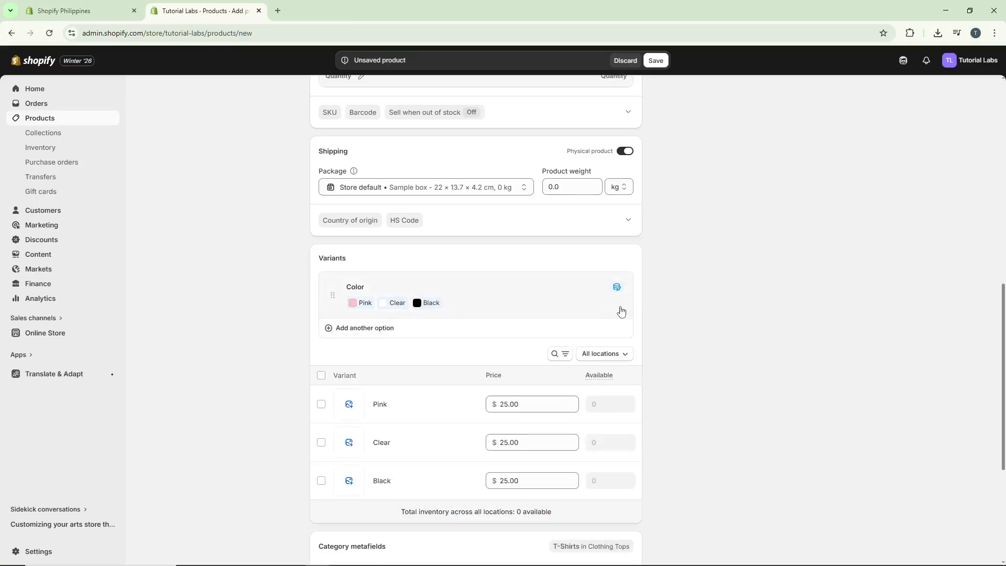
pyautogui.moveTo(618, 293)
# Assign the pinkshirt image to the Pink variant, the manwhite image to Clear and the manblack image to Black
pyautogui.scroll(-2, 442, 333)
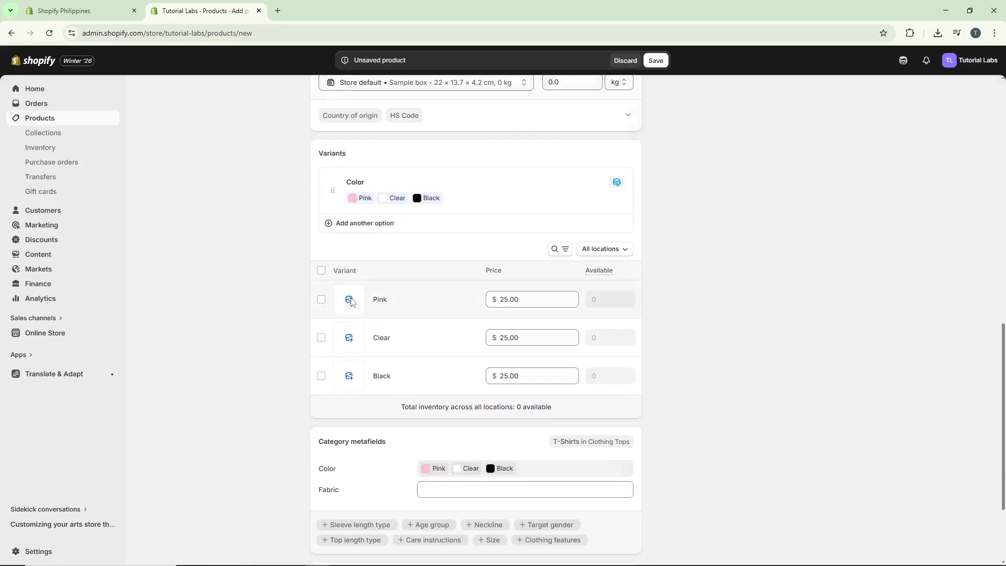
pyautogui.click(350, 300)
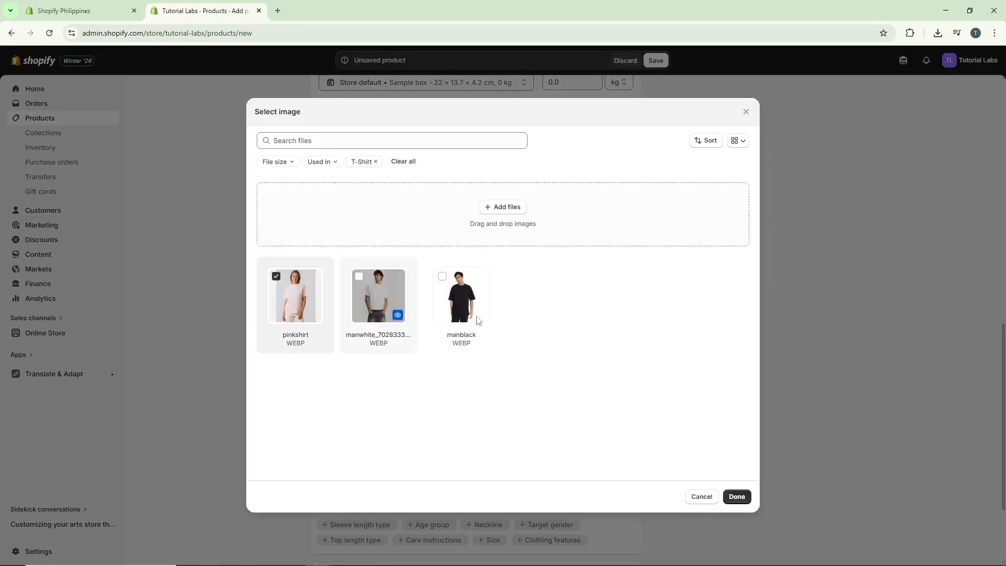
pyautogui.click(737, 496)
pyautogui.click(347, 341)
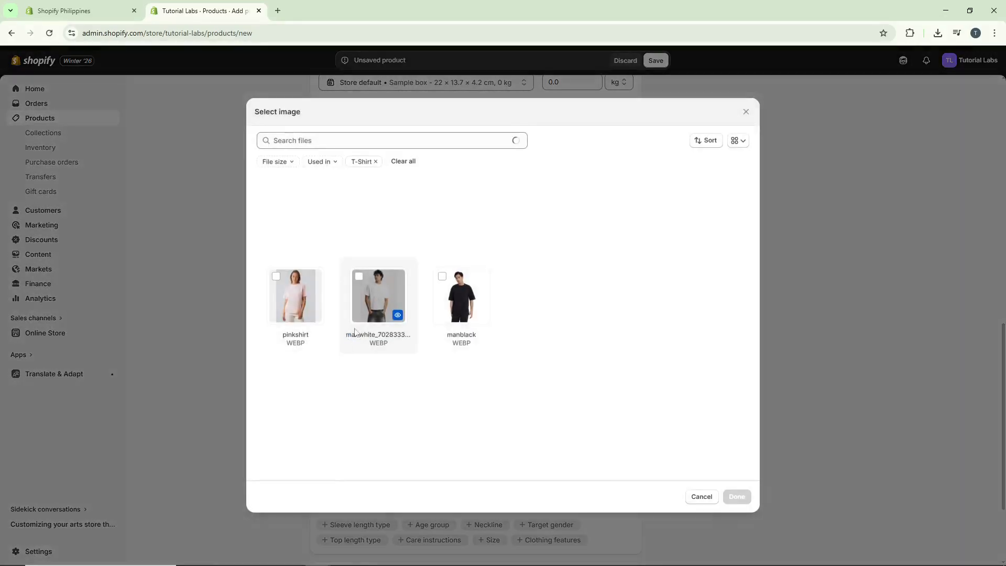
pyautogui.click(360, 278)
pyautogui.click(733, 498)
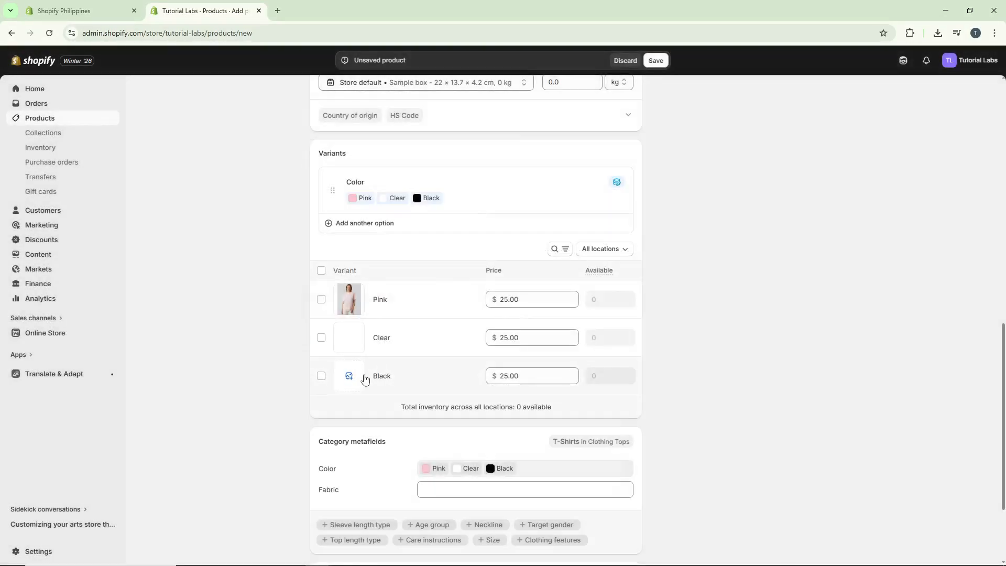
pyautogui.click(350, 376)
pyautogui.click(442, 276)
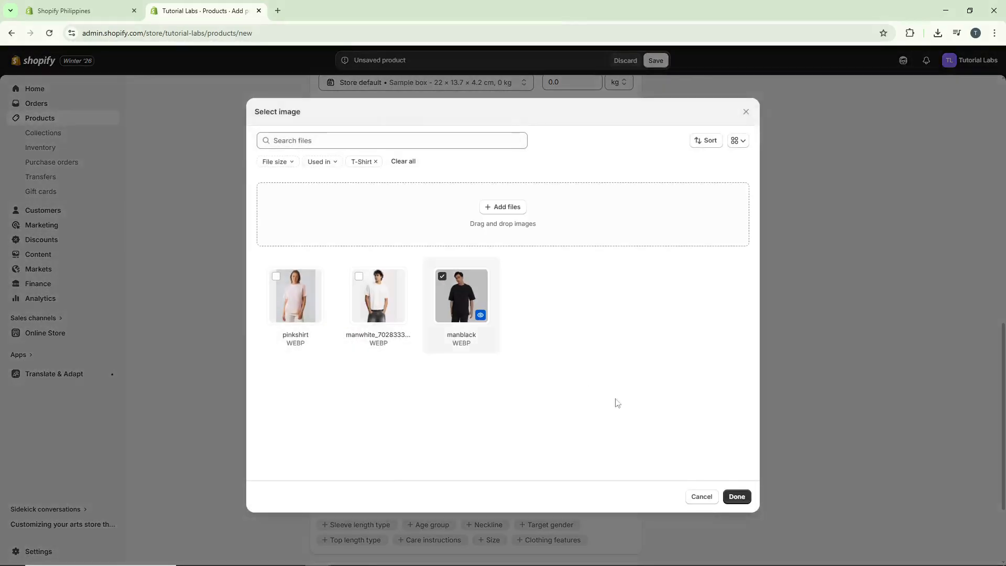
pyautogui.click(737, 496)
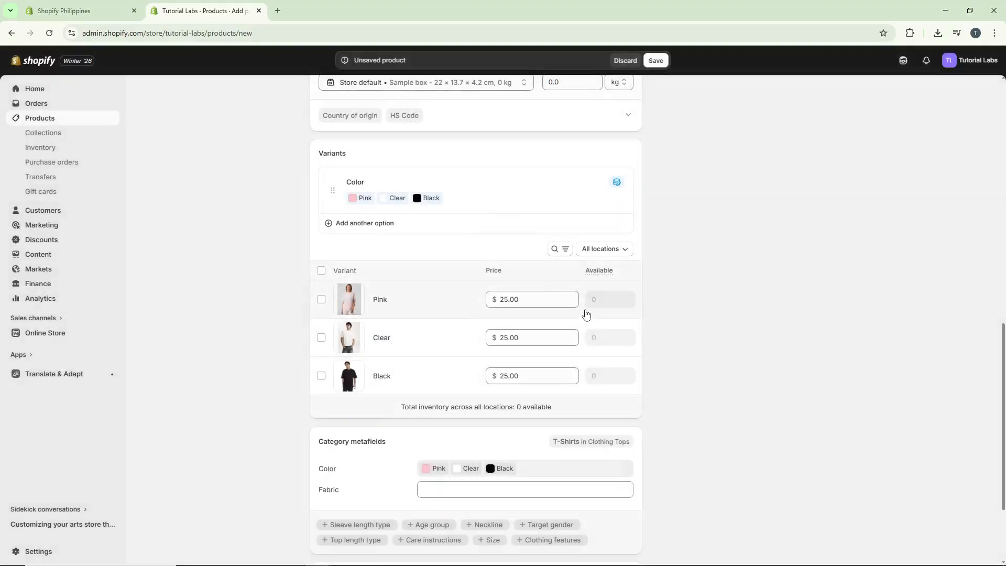
# Review the variants and metafields, and save the new T-Shirt product
pyautogui.scroll(-2, 621, 317)
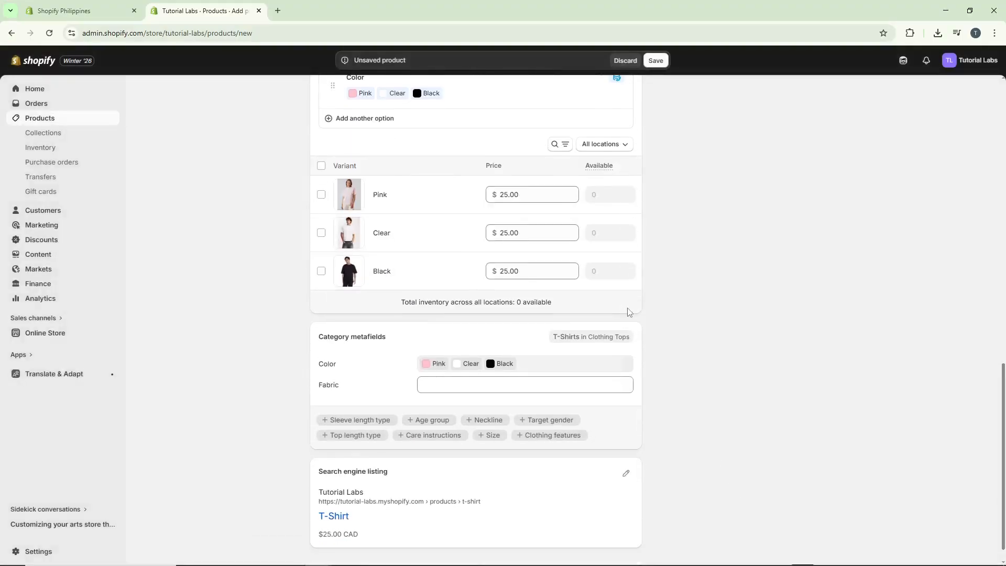
pyautogui.scroll(2, 629, 314)
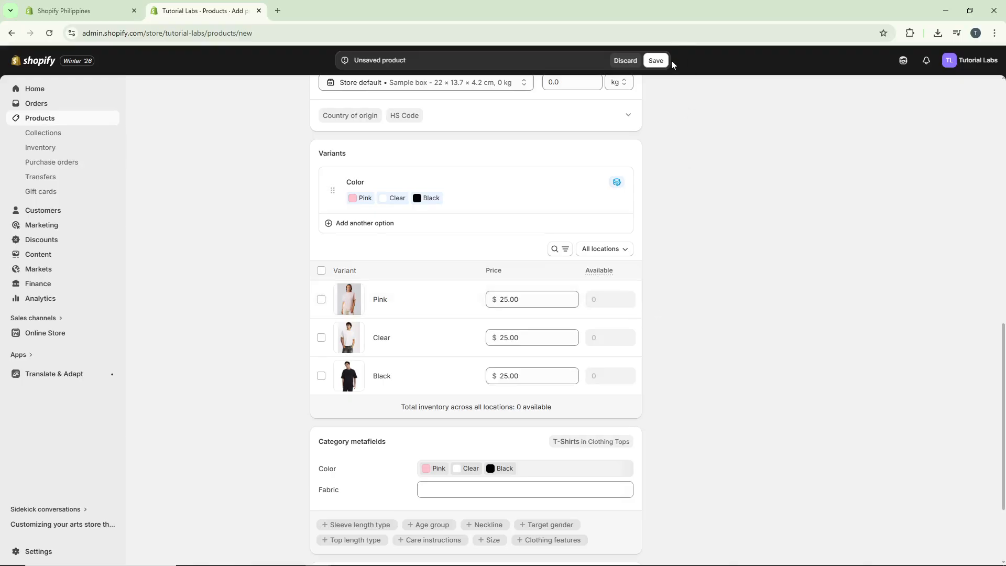
pyautogui.click(656, 61)
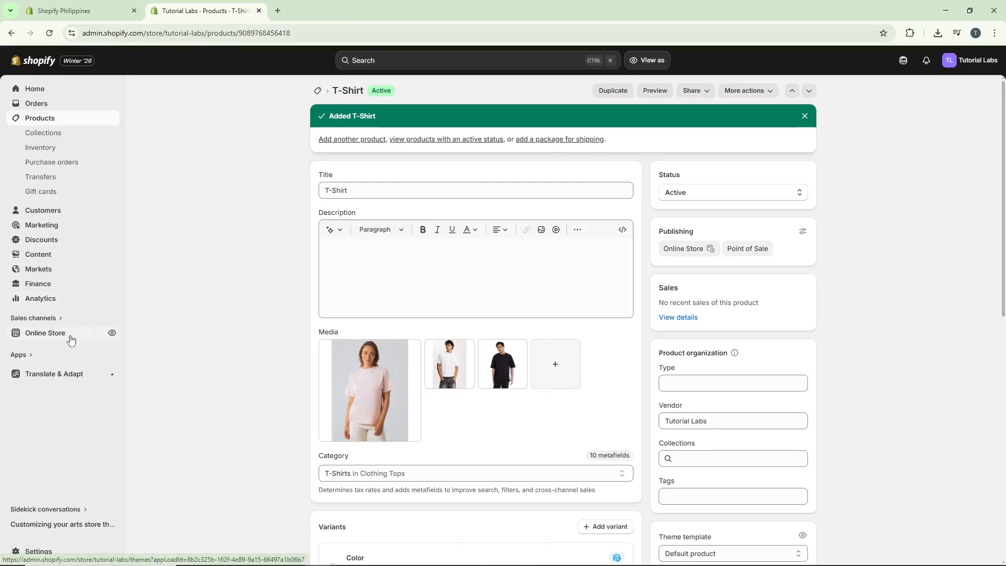
# View the online store's storefront and open the full list of products from its Products section
pyautogui.click(112, 333)
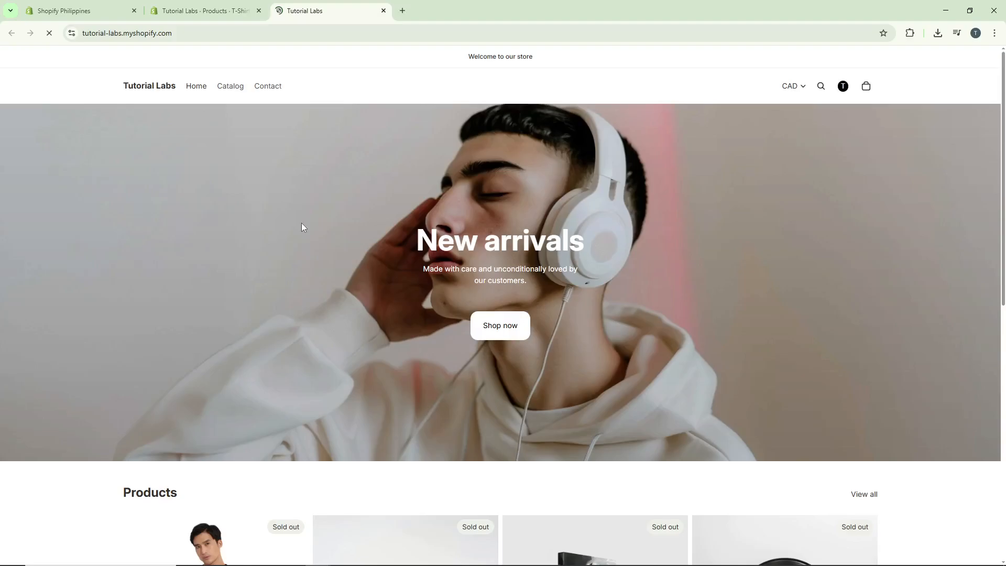
pyautogui.scroll(-7, 487, 263)
pyautogui.scroll(2, 697, 326)
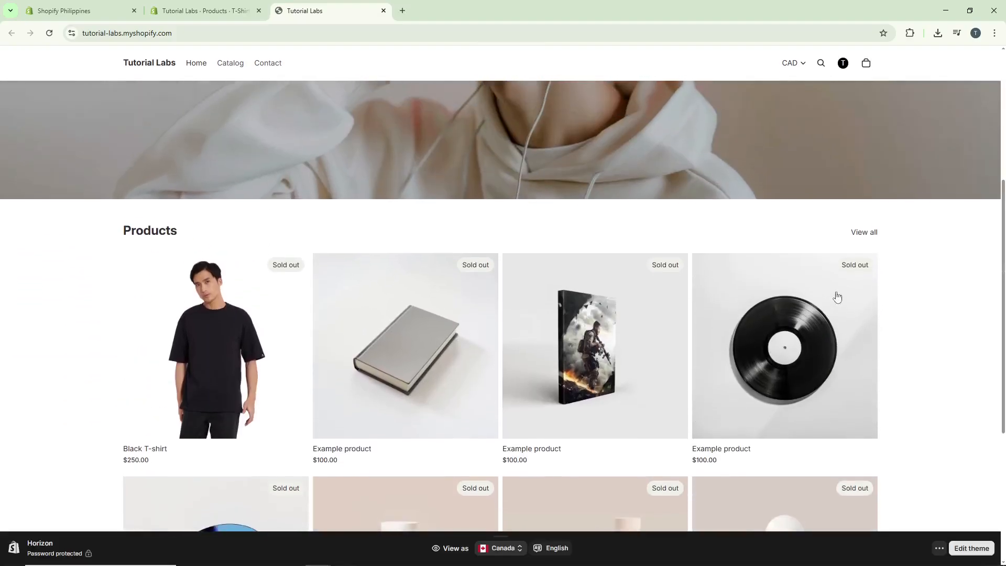
pyautogui.click(867, 239)
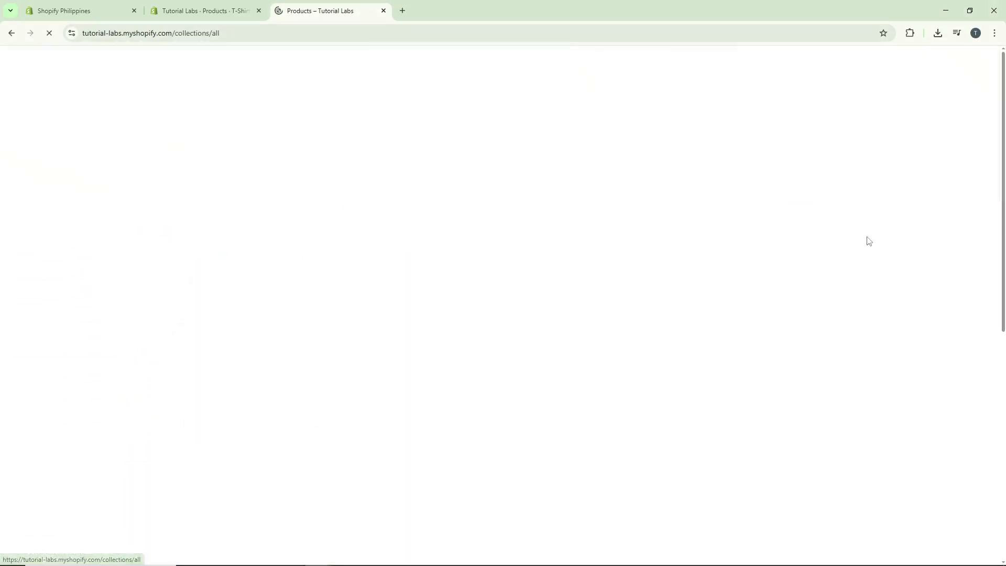
# Find the new T-Shirt product in the store's full product list and open its product page
pyautogui.scroll(-3, 728, 318)
pyautogui.scroll(-4, 728, 318)
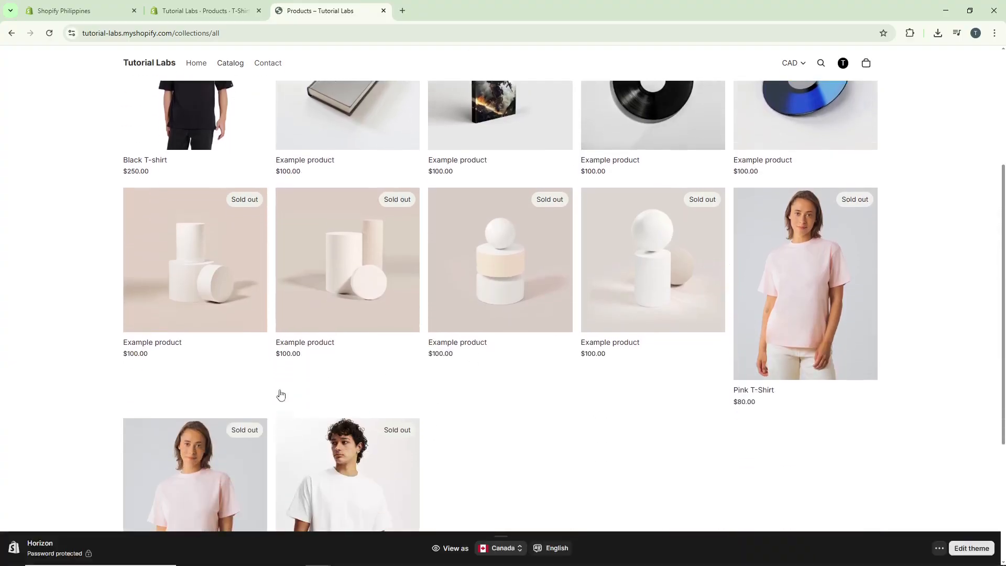
pyautogui.click(197, 384)
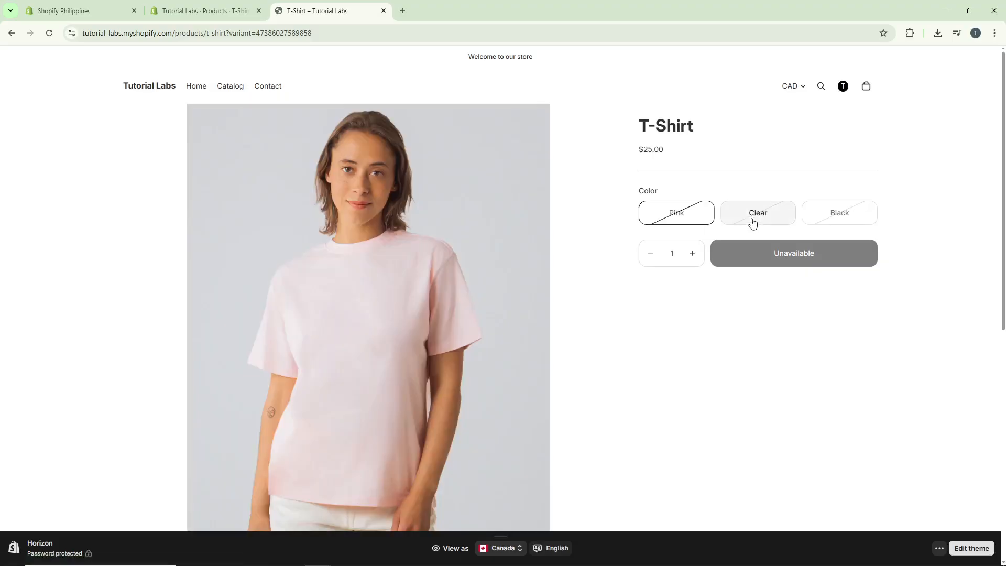
# Switch repeatedly between the Pink, Clear and Black color variants to check the product image shown for each
pyautogui.click(772, 221)
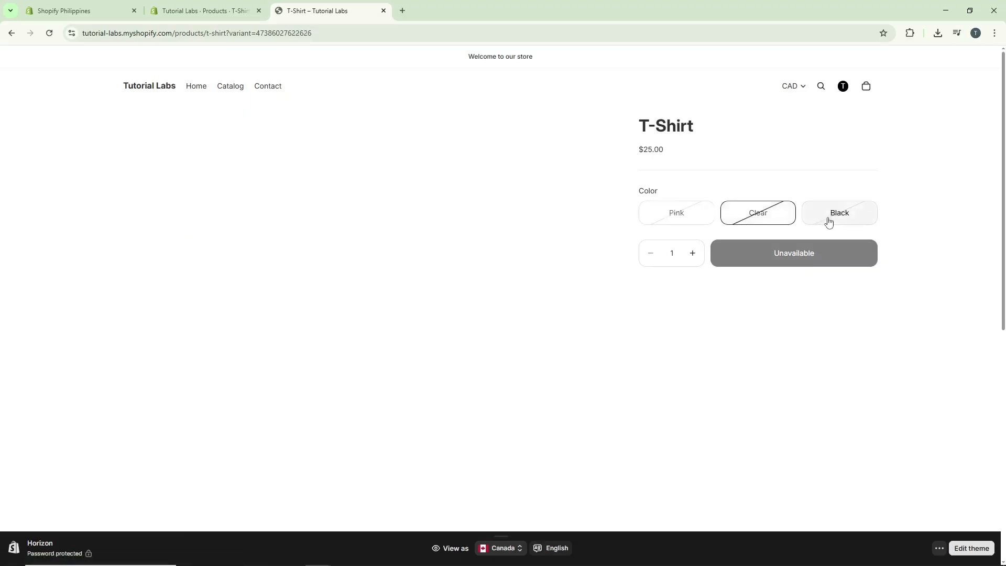
pyautogui.click(829, 222)
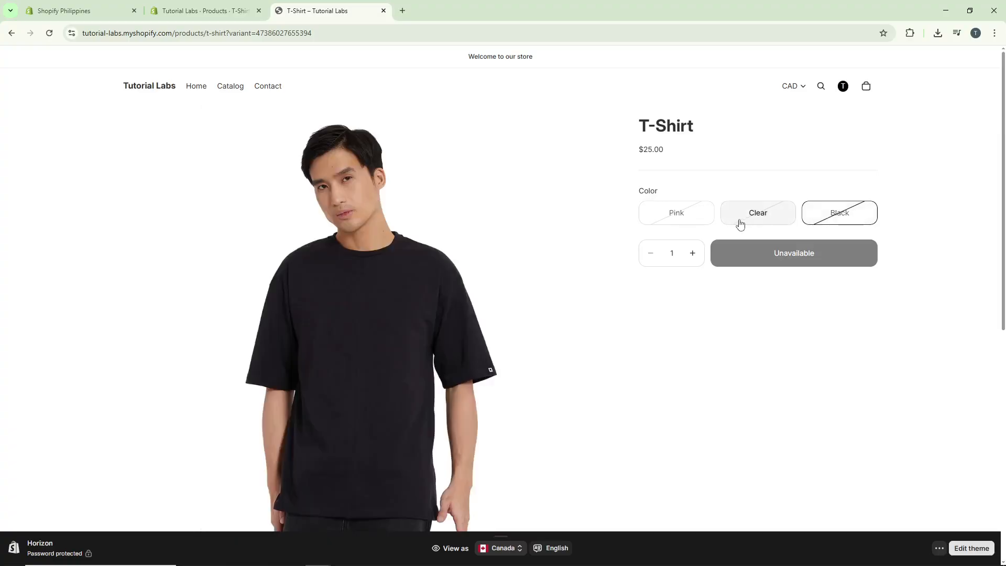
pyautogui.click(685, 215)
pyautogui.click(755, 216)
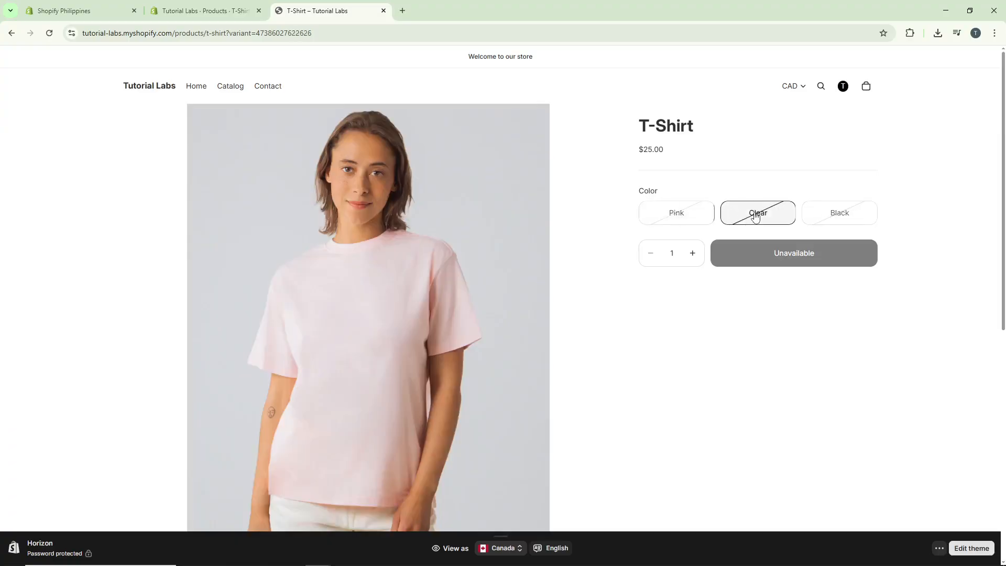
pyautogui.click(842, 220)
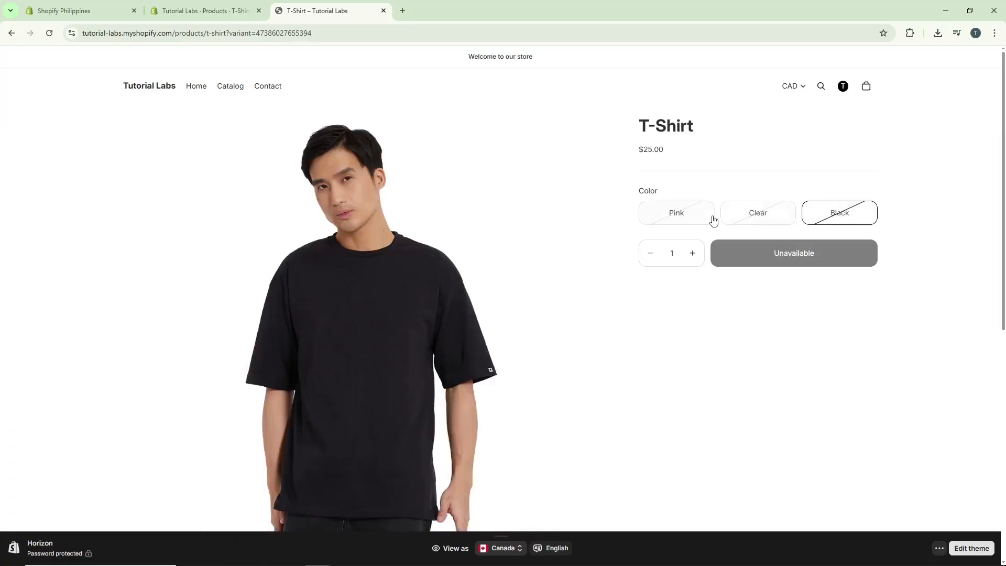
pyautogui.click(711, 219)
pyautogui.click(817, 219)
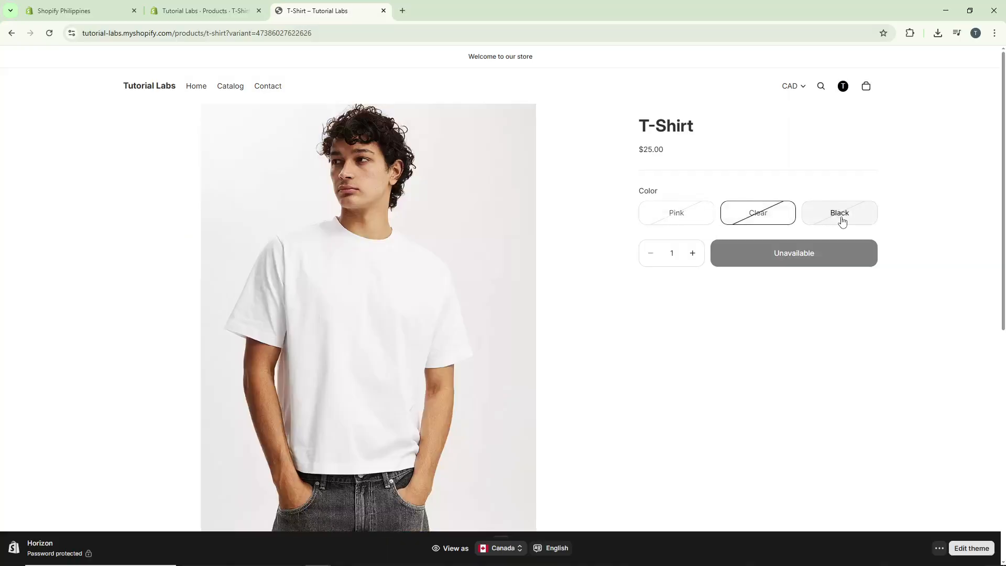